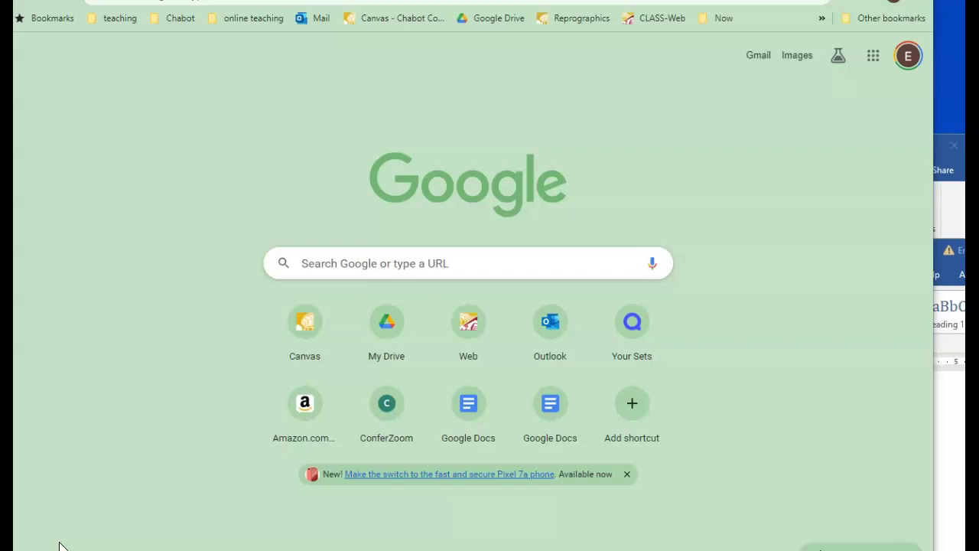
Step: Search Google for 'chabot college' by typing 'chabot coll' and picking the suggestion
left_click(343, 261)
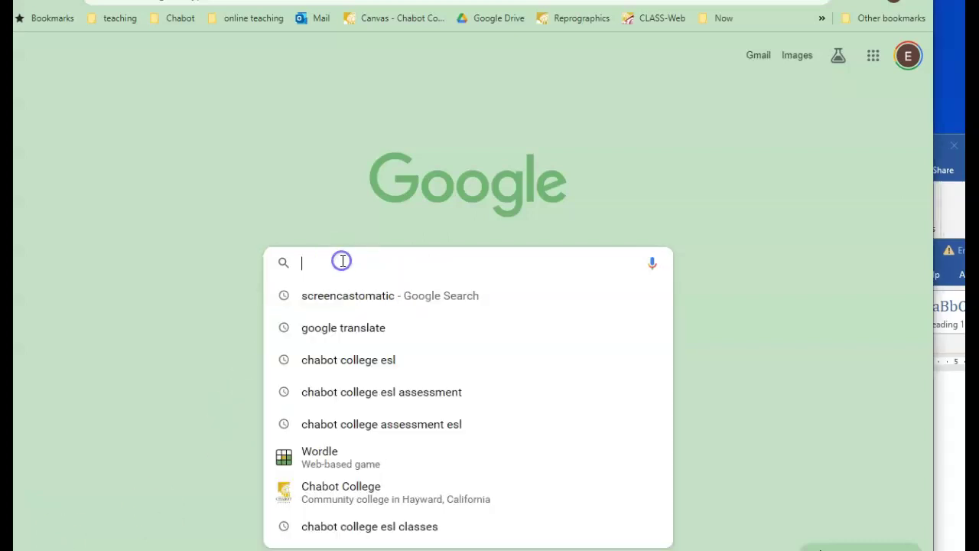
type("chabo")
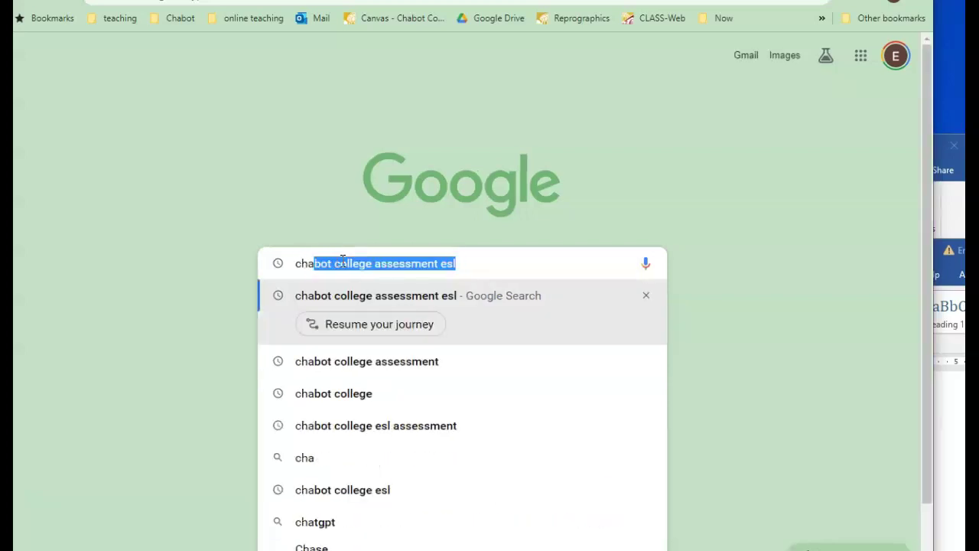
type("t coll")
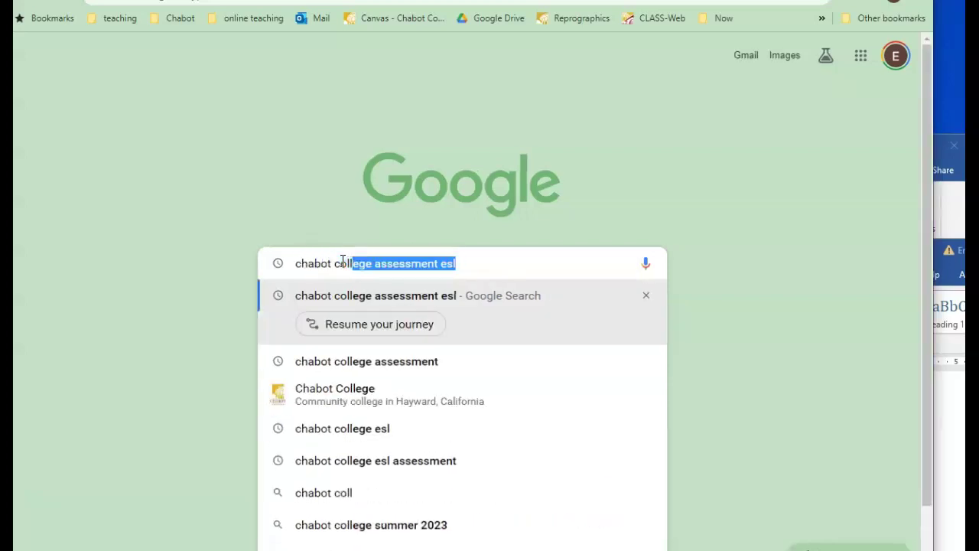
left_click(334, 394)
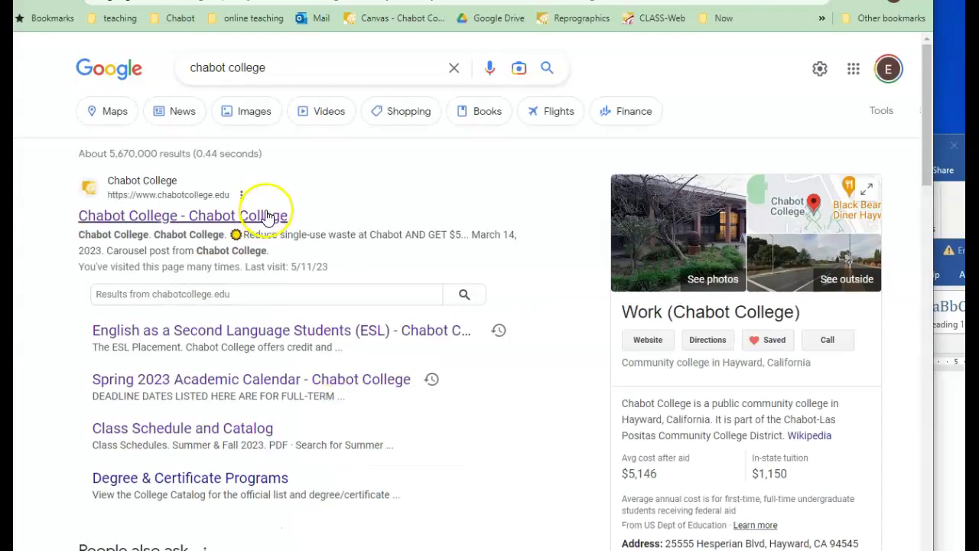
Step: Open the Chabot College homepage and follow 'Register in CLASS-Web / MyPortal' to the CLASS-Web login page
left_click(261, 215)
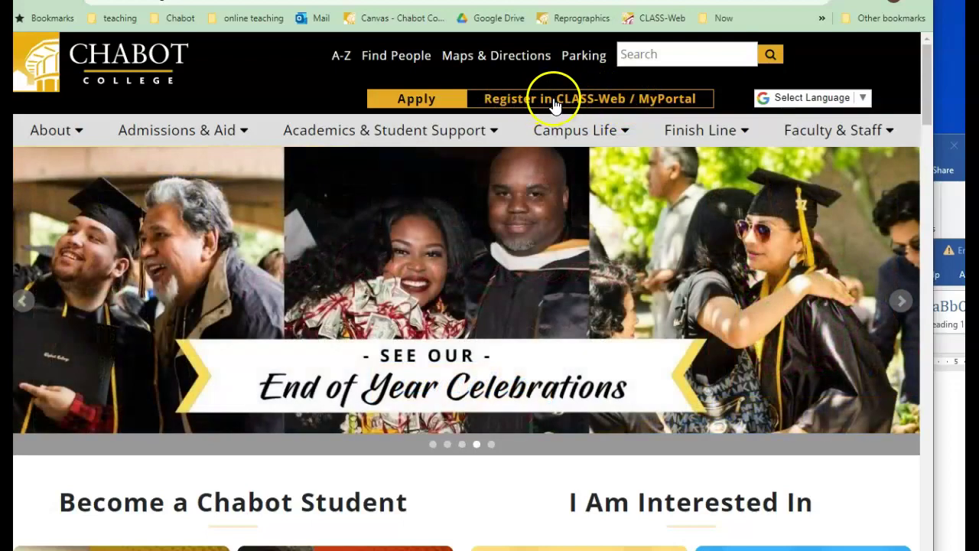
left_click(566, 103)
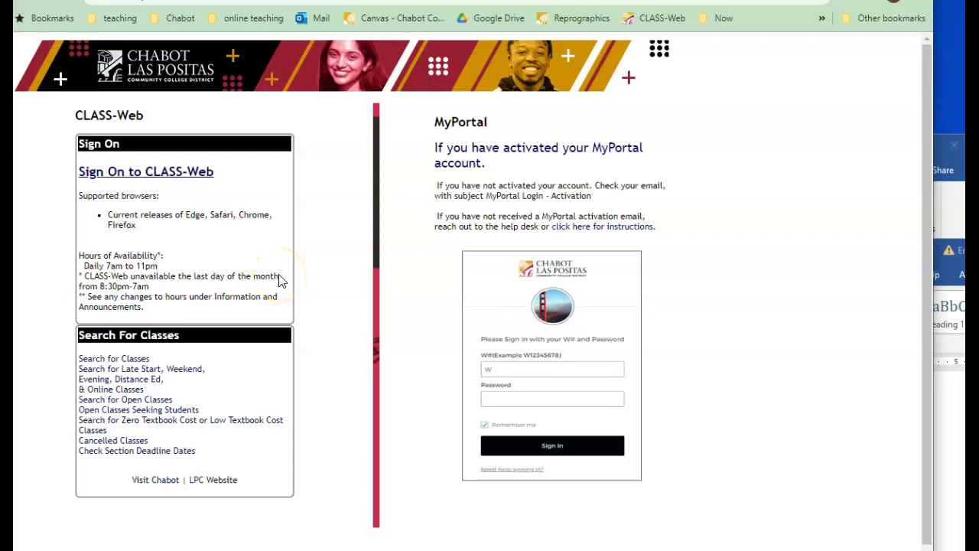
left_click(145, 173)
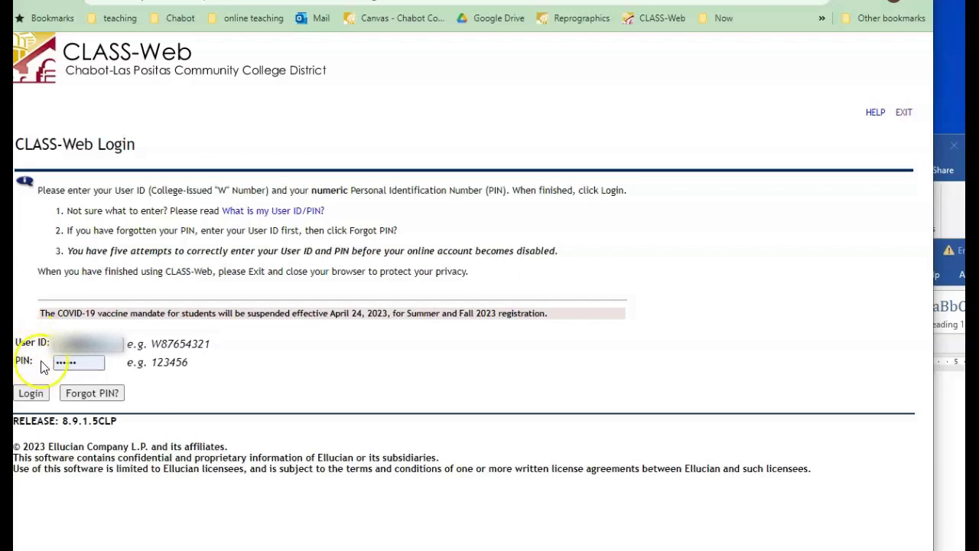
Step: Check the login instructions document, then log in to CLASS-Web with the prefilled user ID and PIN
left_click(83, 366)
key("ctrl+Tab")
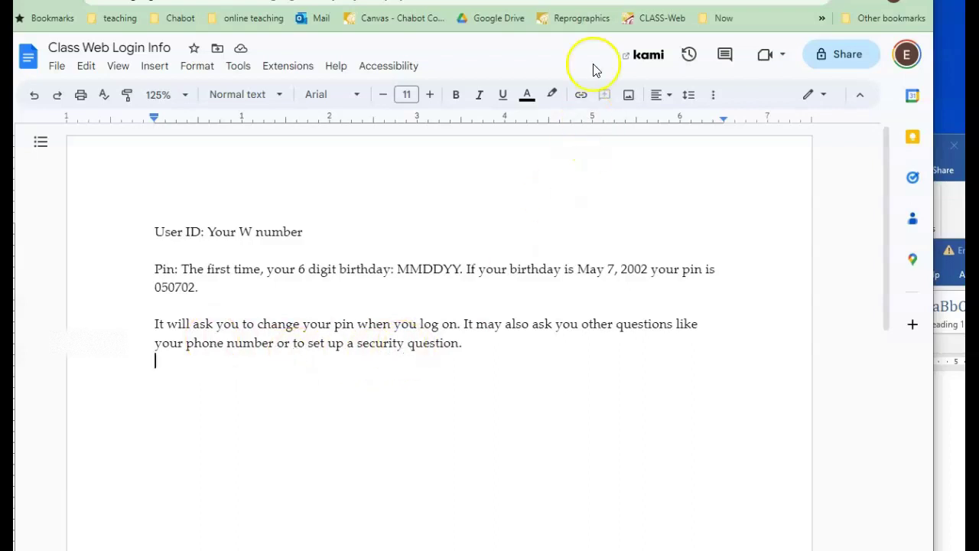
left_click(628, 17)
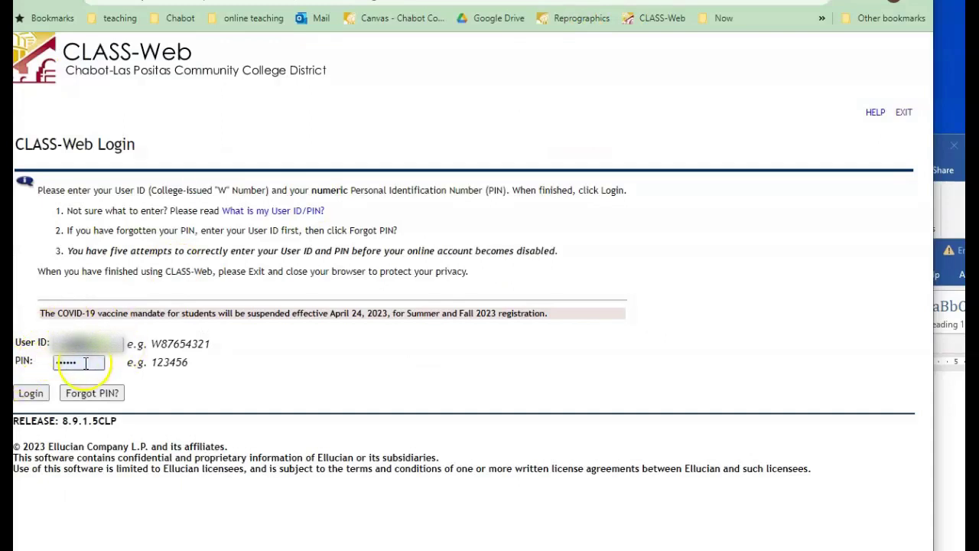
left_click(29, 394)
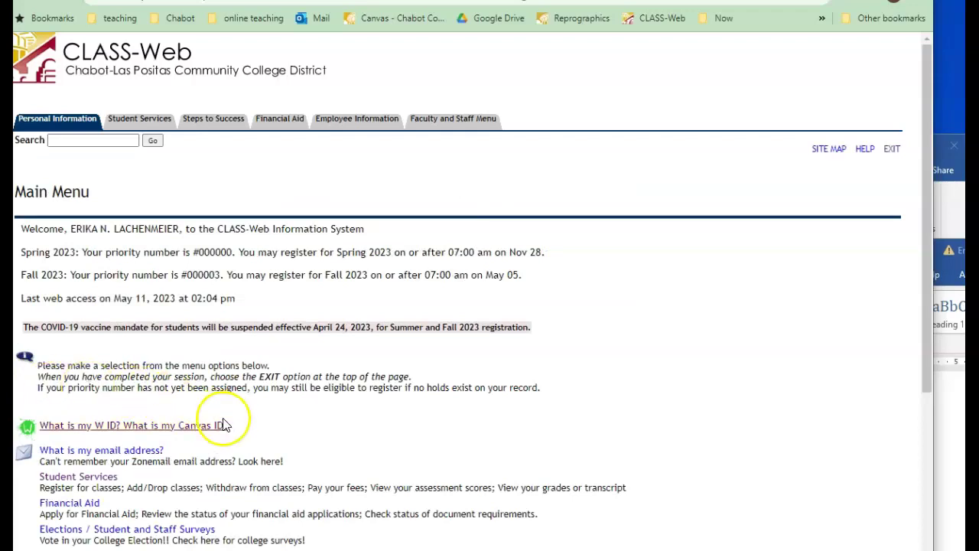
Step: Go to Student Services > Registration and open the add/drop classes option for Fall 2023
left_click(153, 123)
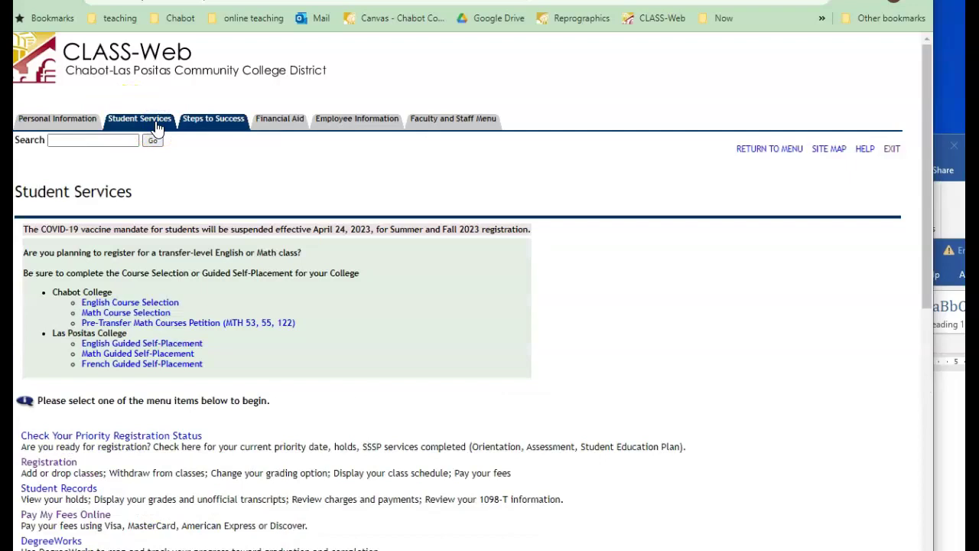
scroll(284, 469, "down", 2)
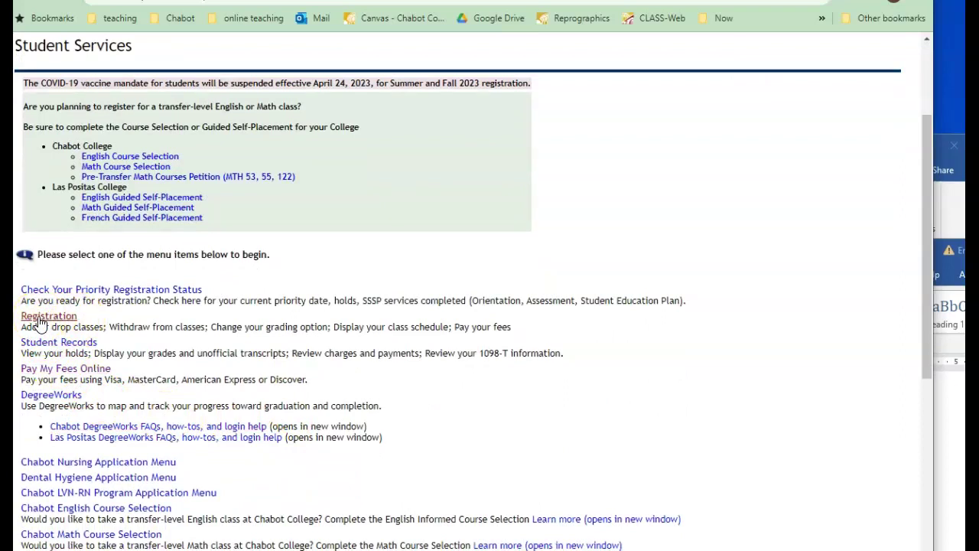
left_click(40, 320)
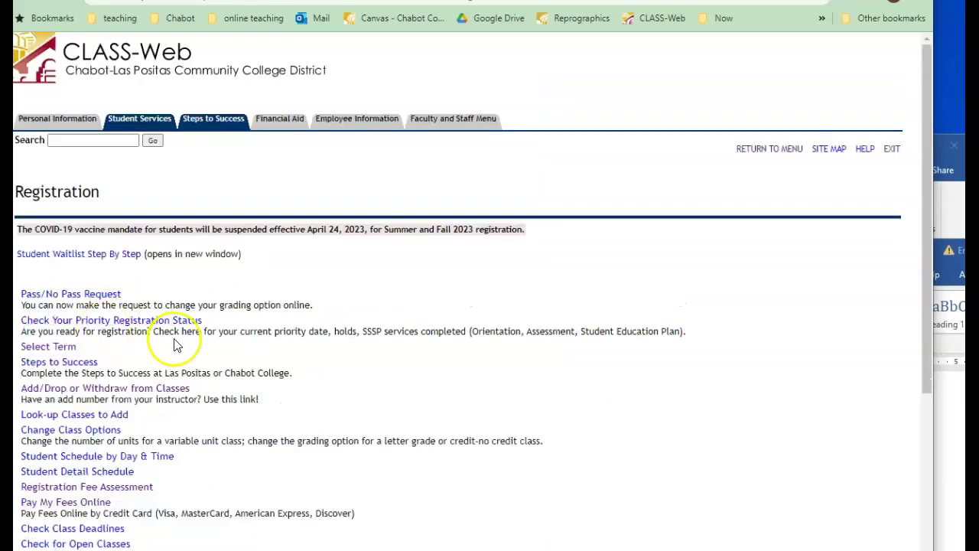
scroll(179, 349, "down", 1)
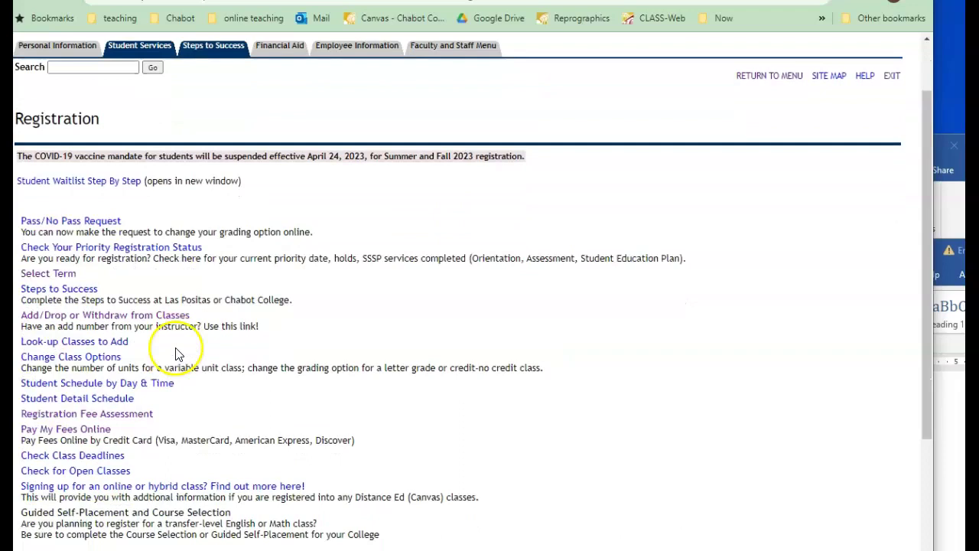
left_click(89, 321)
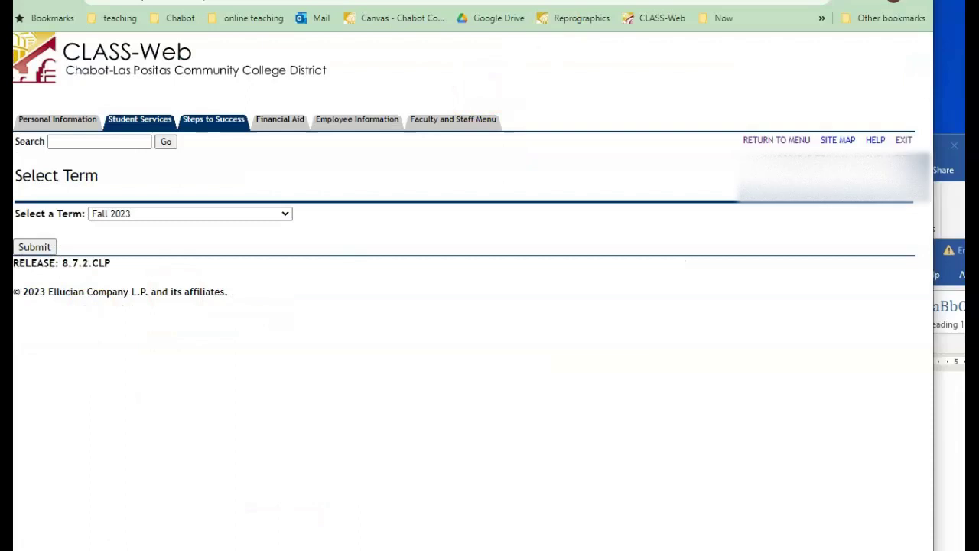
Step: Submit the Fall 2023 term to open Add/Drop Classes, then view the ESL schedule document's CRNs
left_click_drag(489, 1, 499, 1)
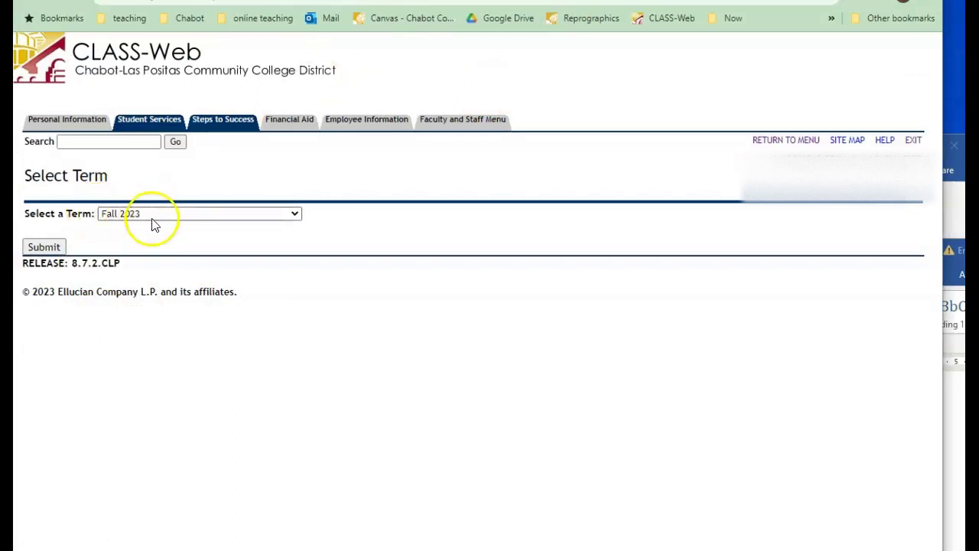
left_click(44, 247)
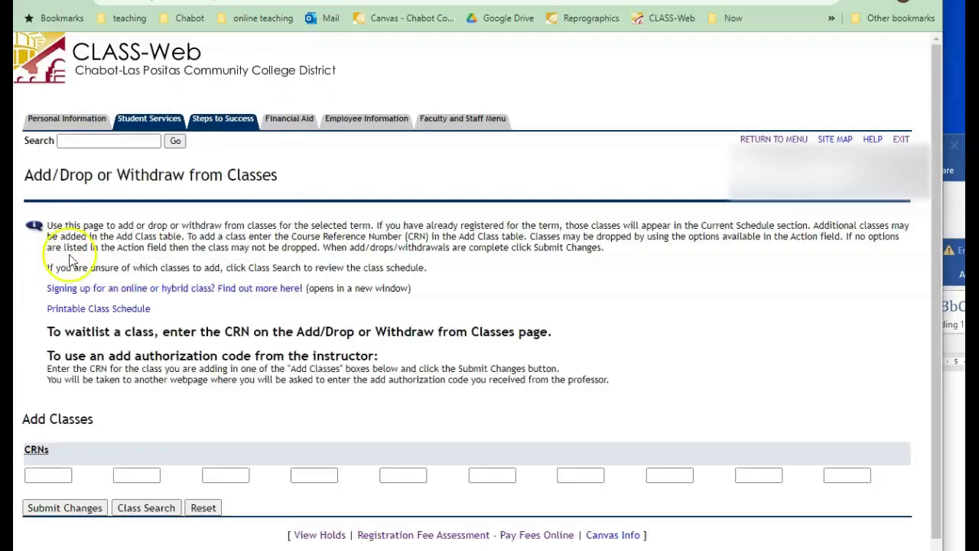
scroll(339, 368, "down", 1)
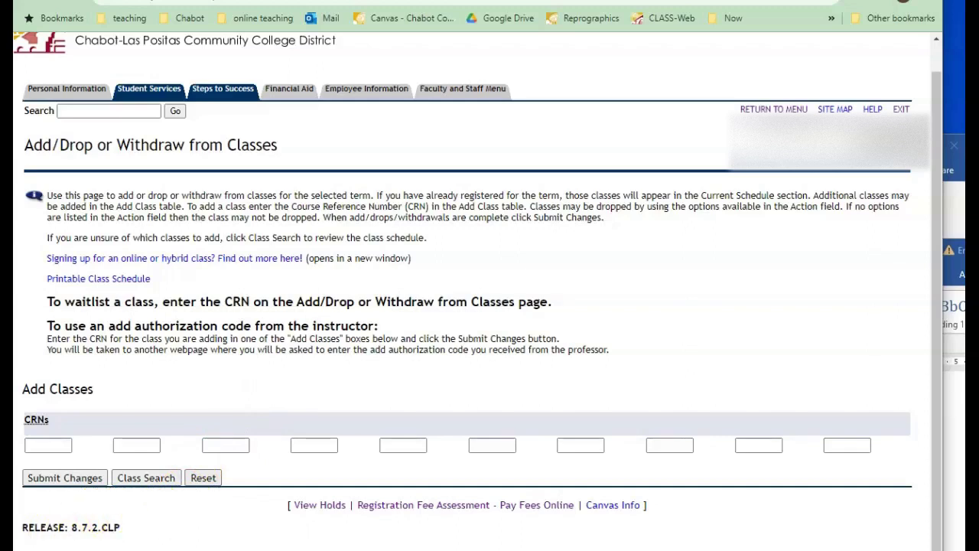
key("ctrl+Tab")
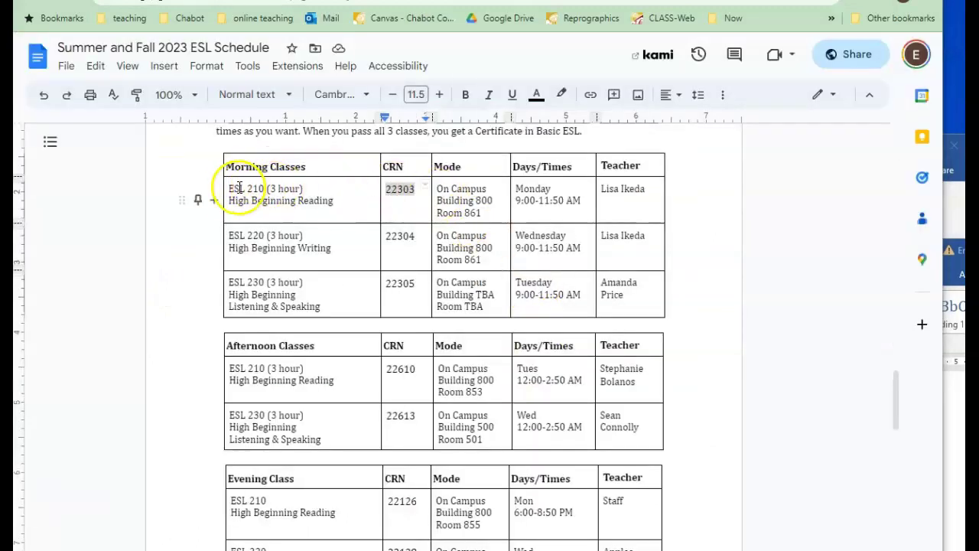
Step: Copy CRN 22303 for ESL 210 from the schedule document into the first CRN box
double_click(398, 189)
key("ctrl+c")
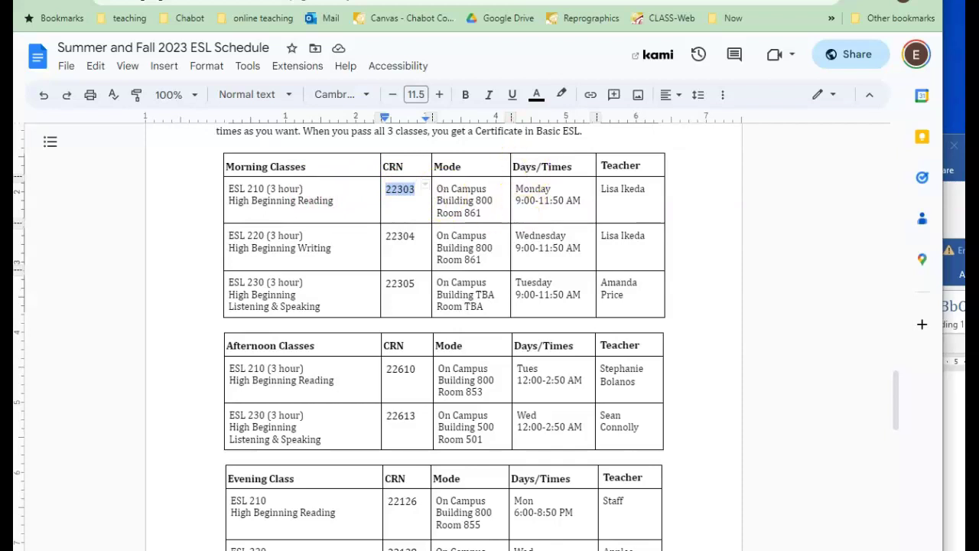
left_click(597, 2)
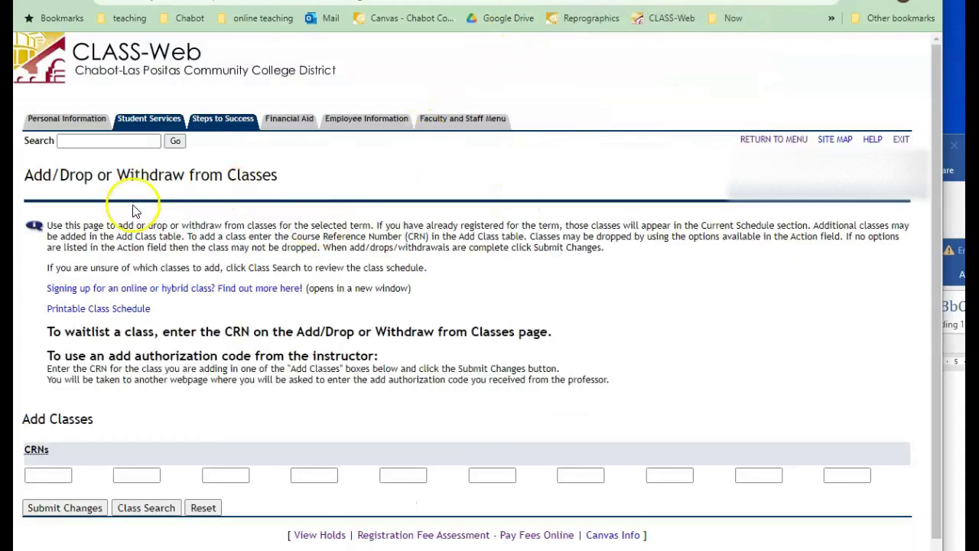
left_click(57, 474)
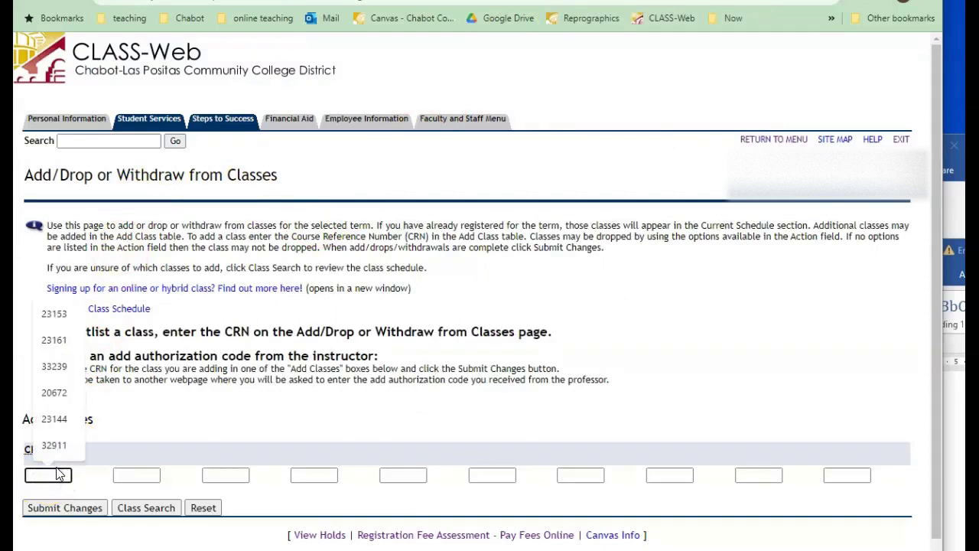
key("ctrl+v")
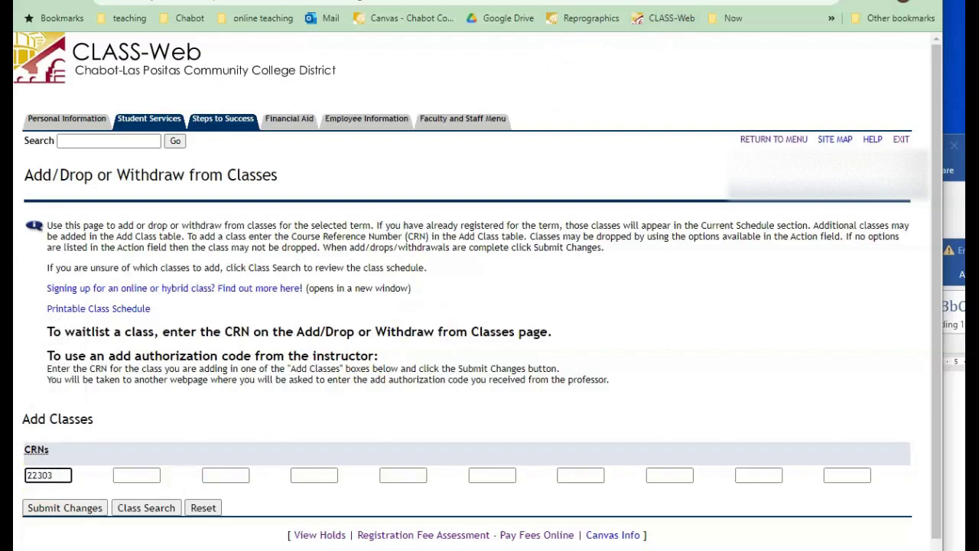
Step: Enter CRN 22304 for ESL 220 in the second CRN box and submit the changes
left_click(669, 5)
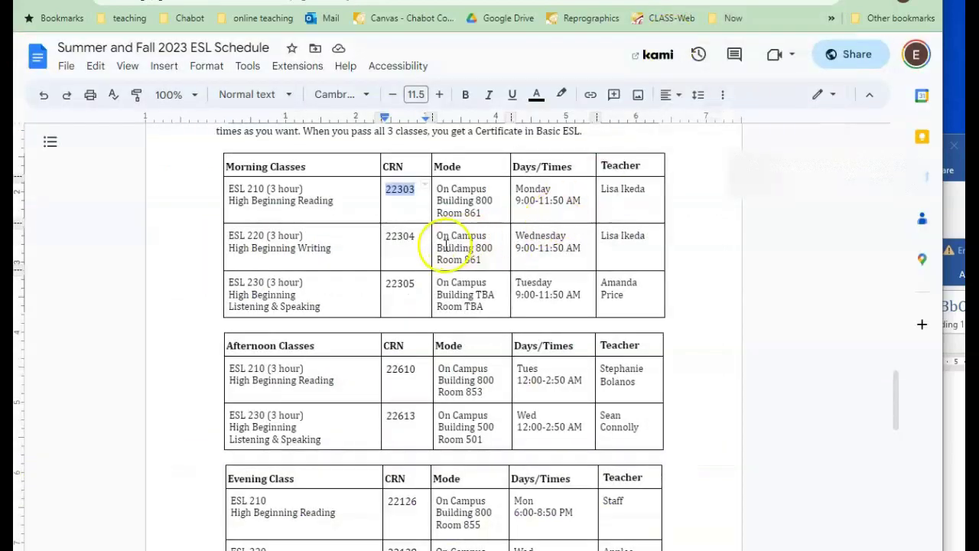
double_click(398, 236)
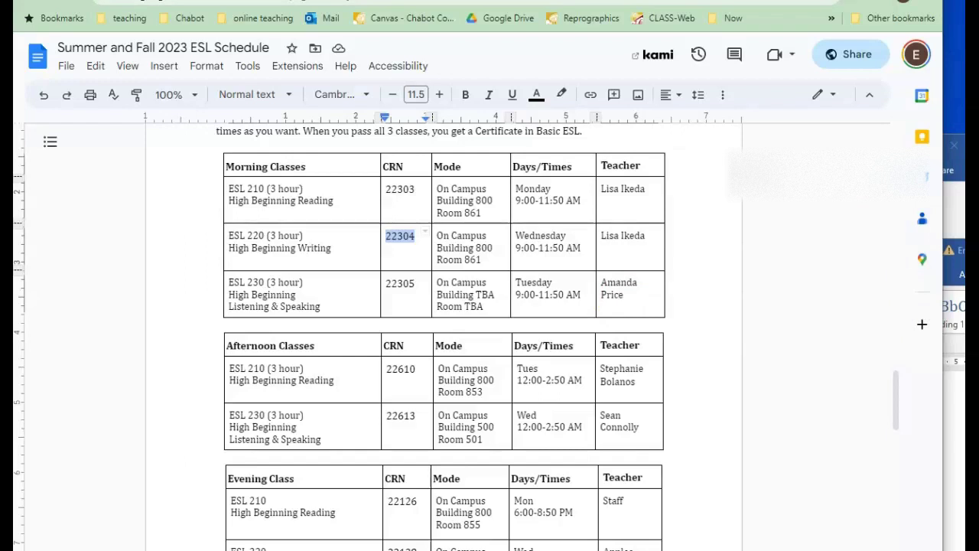
left_click(627, 2)
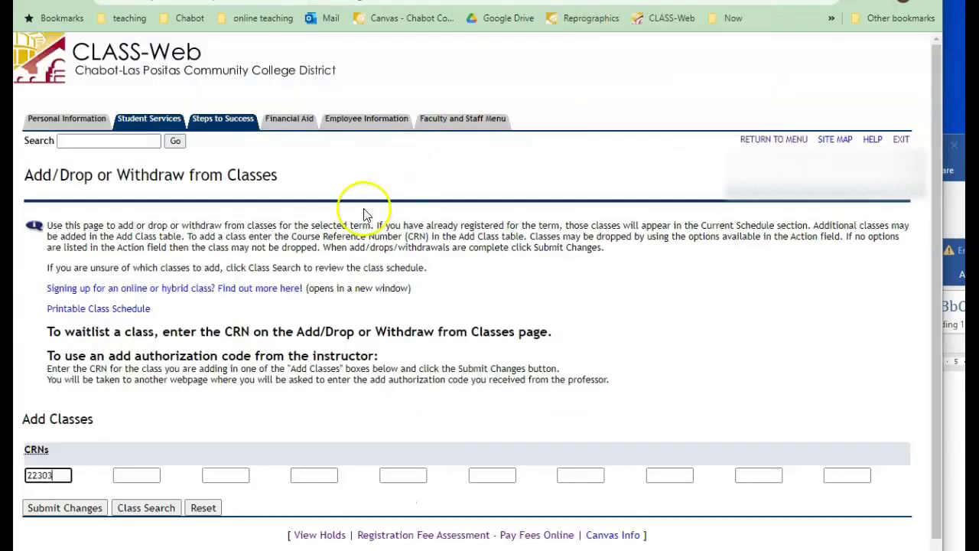
left_click(150, 475)
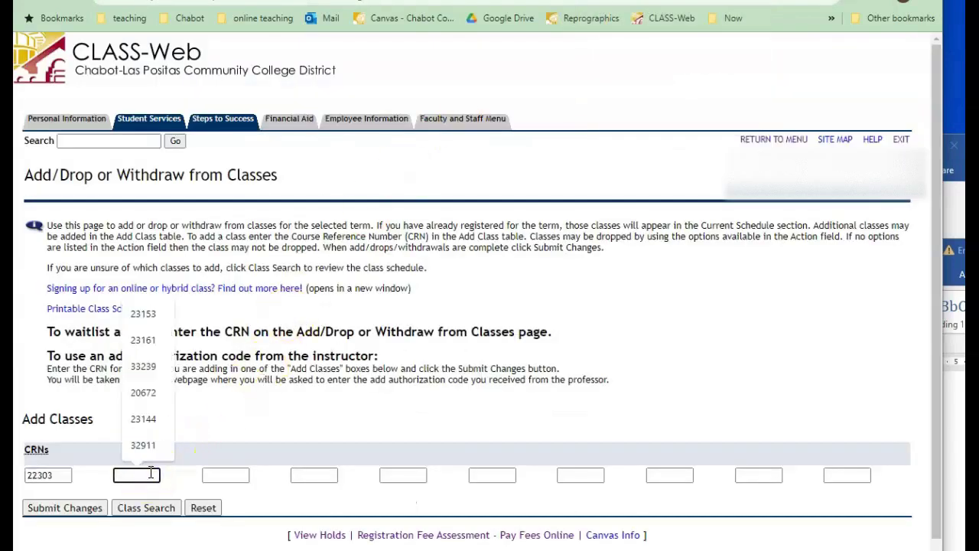
type("22304")
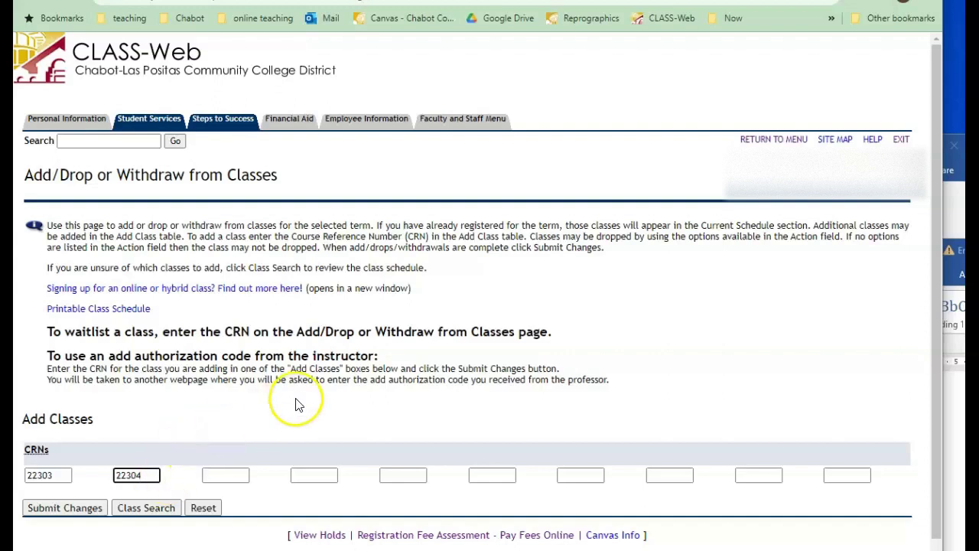
scroll(294, 403, "down", 1)
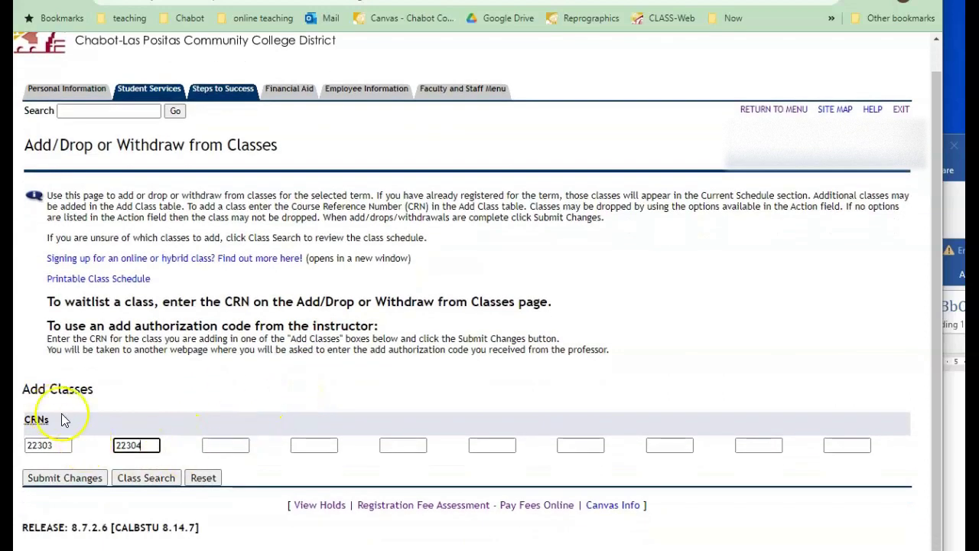
left_click(86, 481)
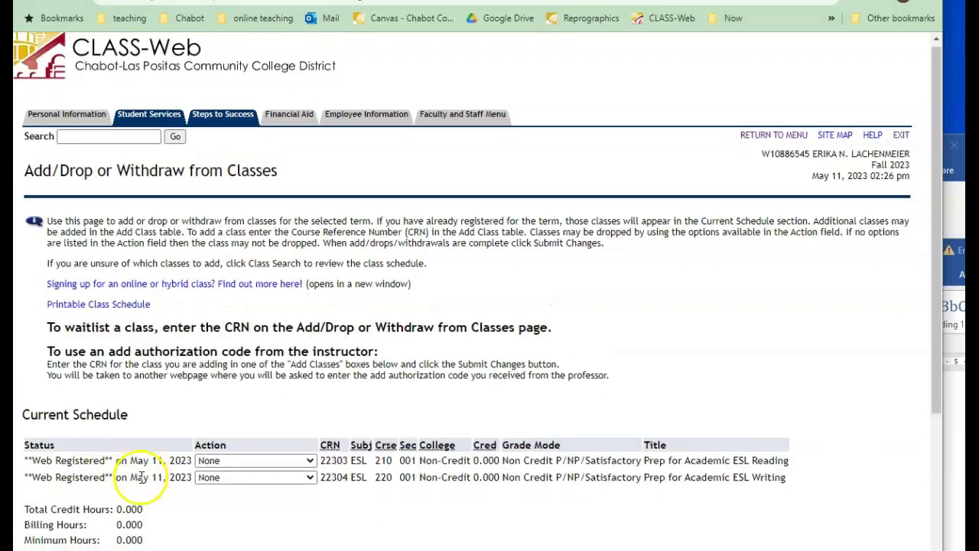
Step: Review ESL 210 and ESL 220 as Web Registered in the Current Schedule, then view the login info document
scroll(140, 481, "down", 2)
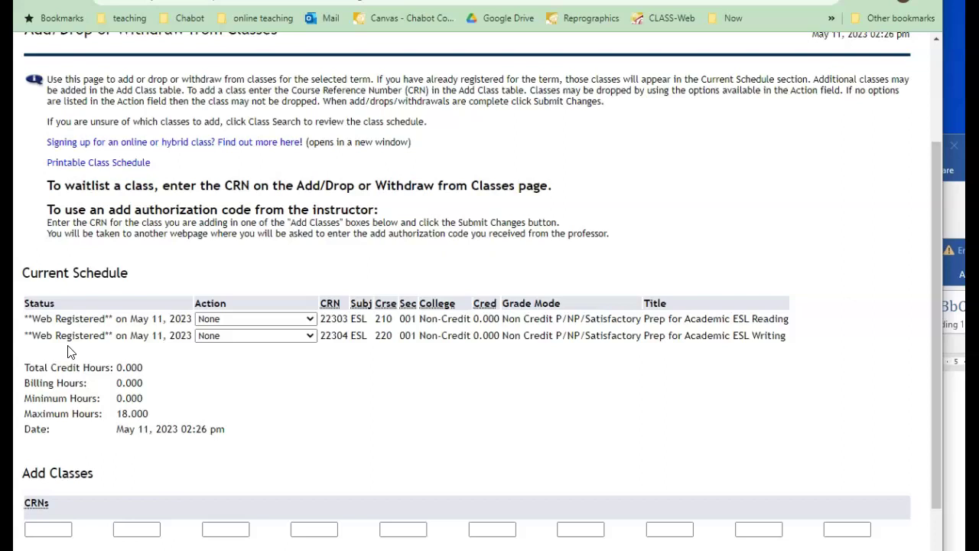
key("ctrl+Tab")
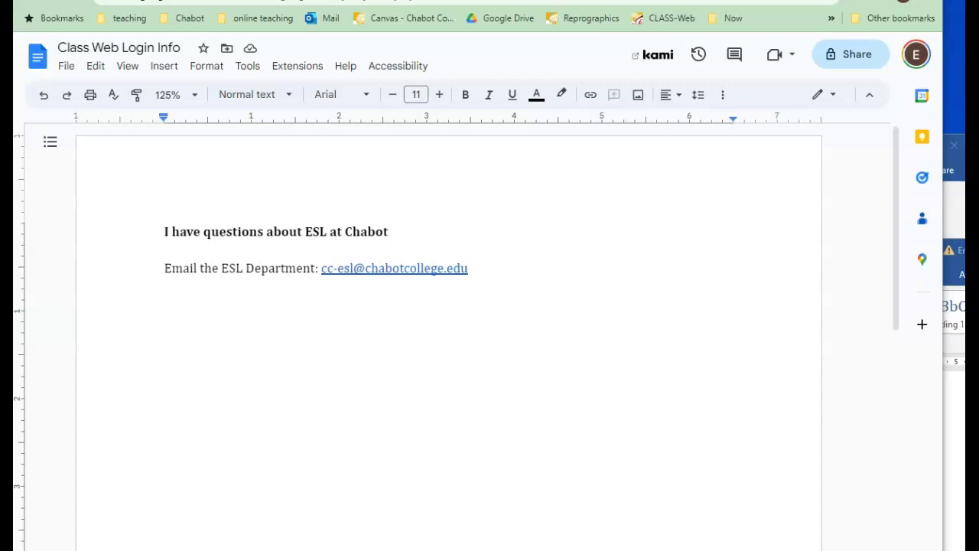
left_click(120, 536)
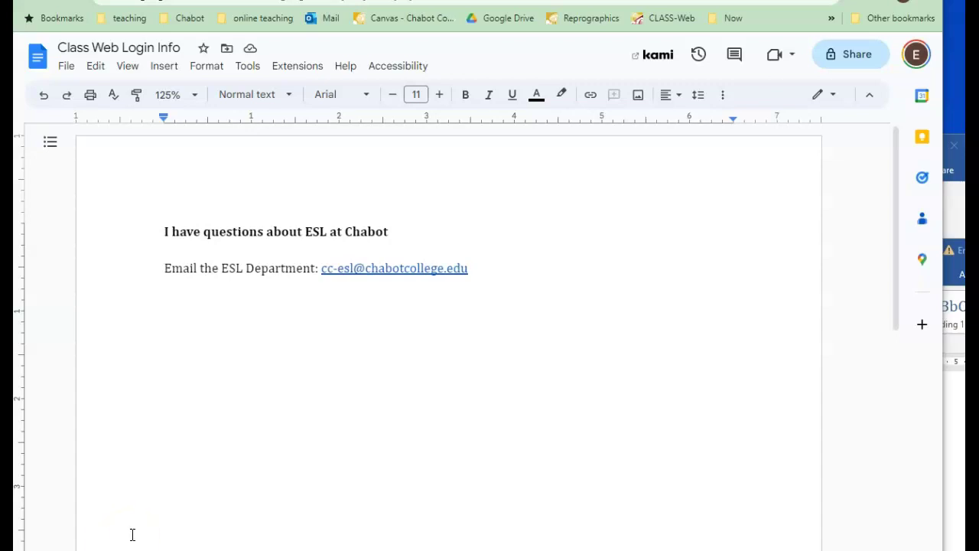